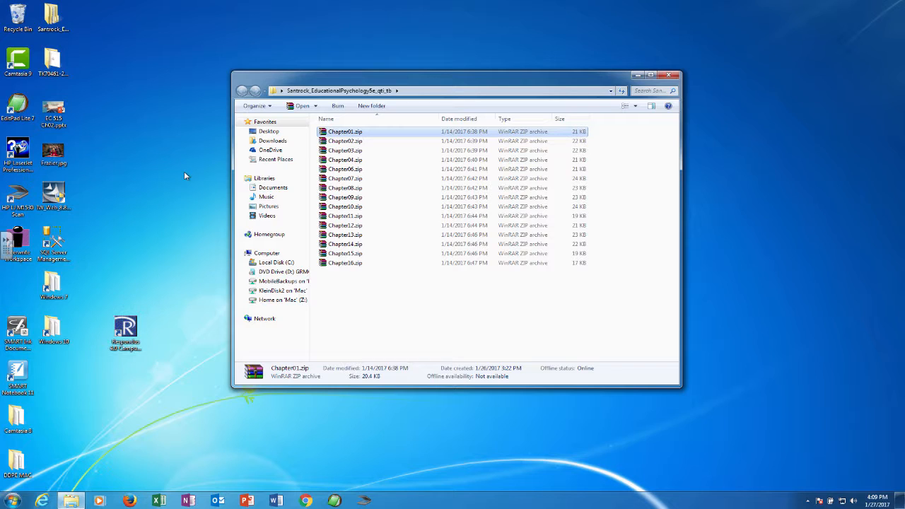
Launch Respondus 4.0.
double_click(128, 328)
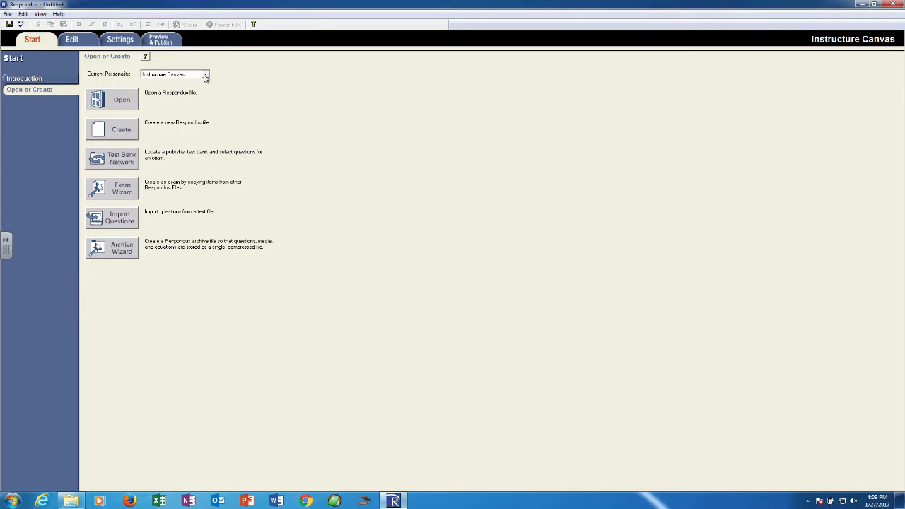
click(131, 222)
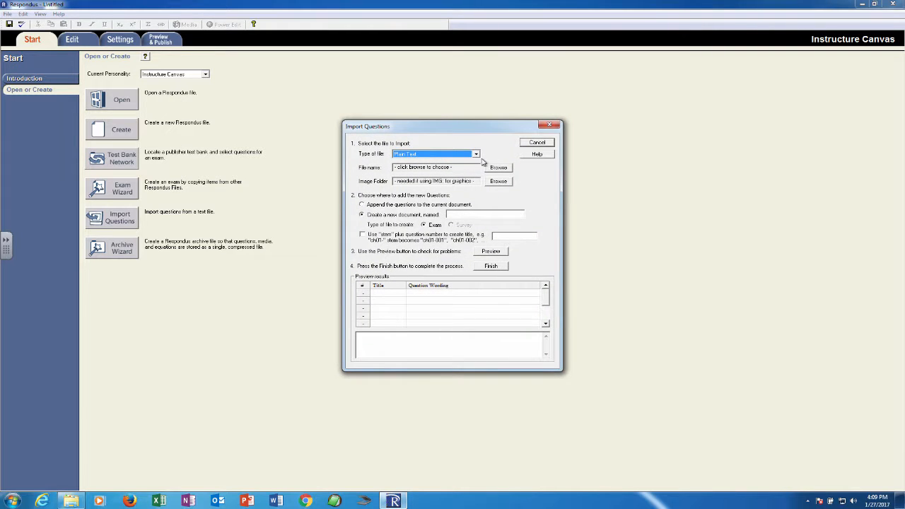
click(476, 155)
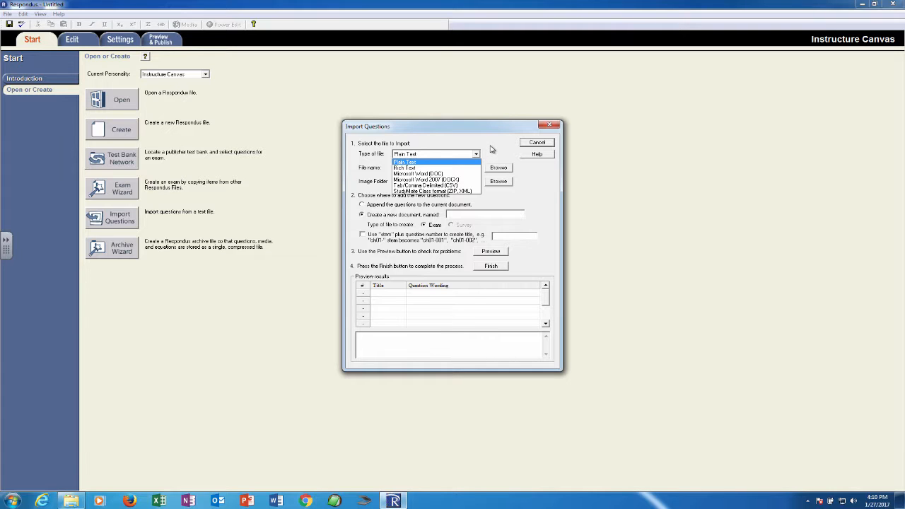
click(492, 149)
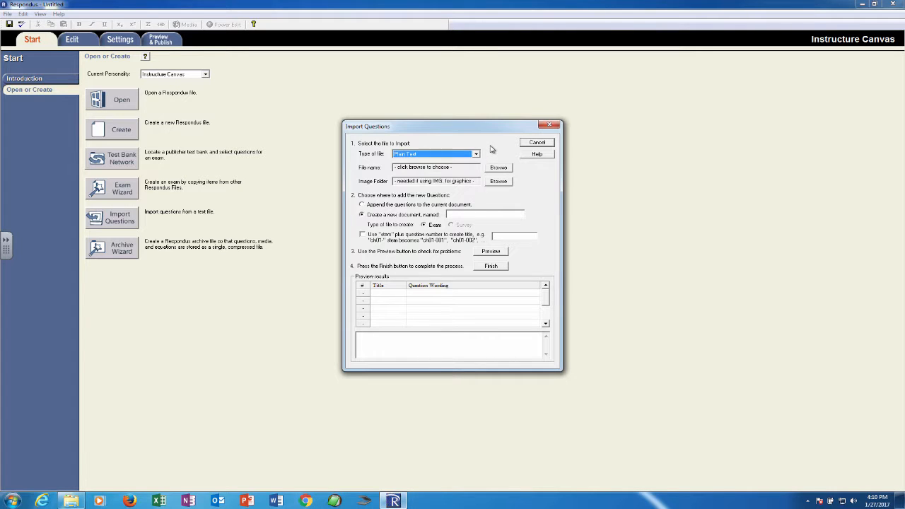
click(548, 143)
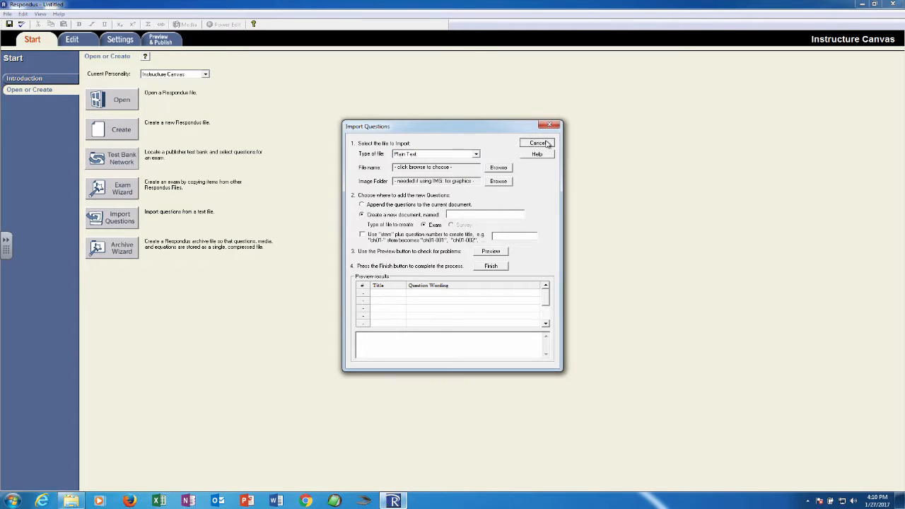
Switch the current personality to IMS QTI 1.1+ and start importing questions.
click(205, 74)
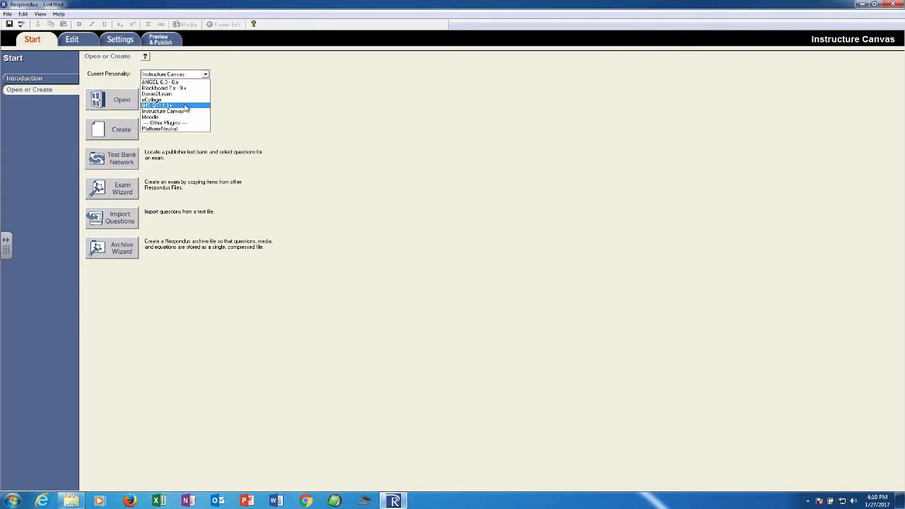
click(185, 106)
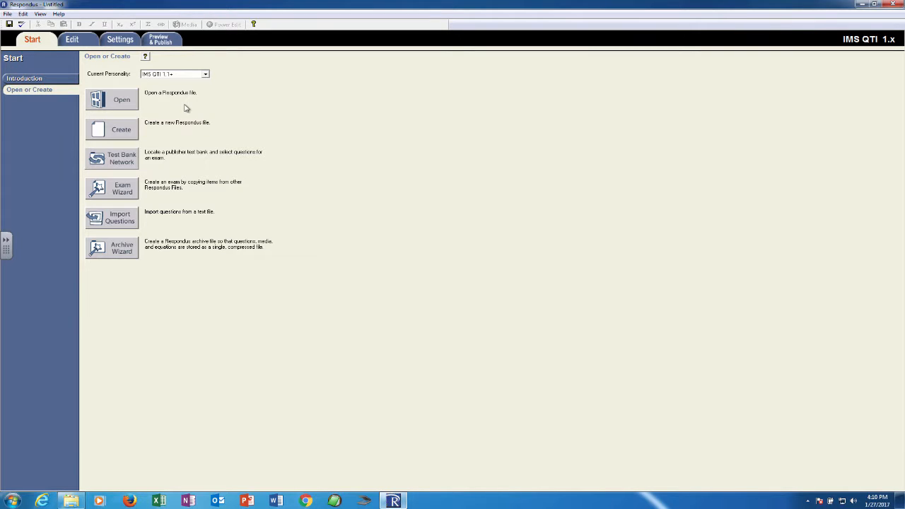
click(121, 217)
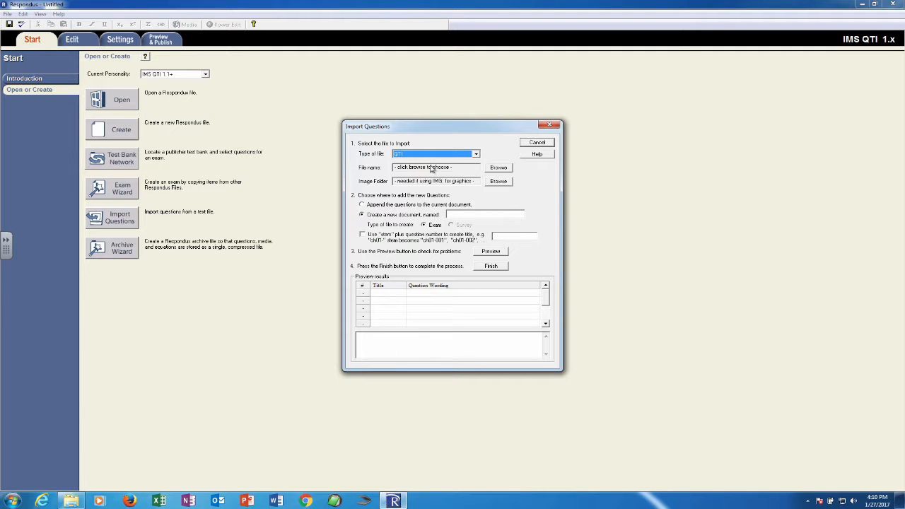
Choose Chapter01.zip from the Santrock_EducationalPsychology5e_qti_tb folder on the desktop as the import file, using the Zipped IMS QTI package file type.
click(499, 168)
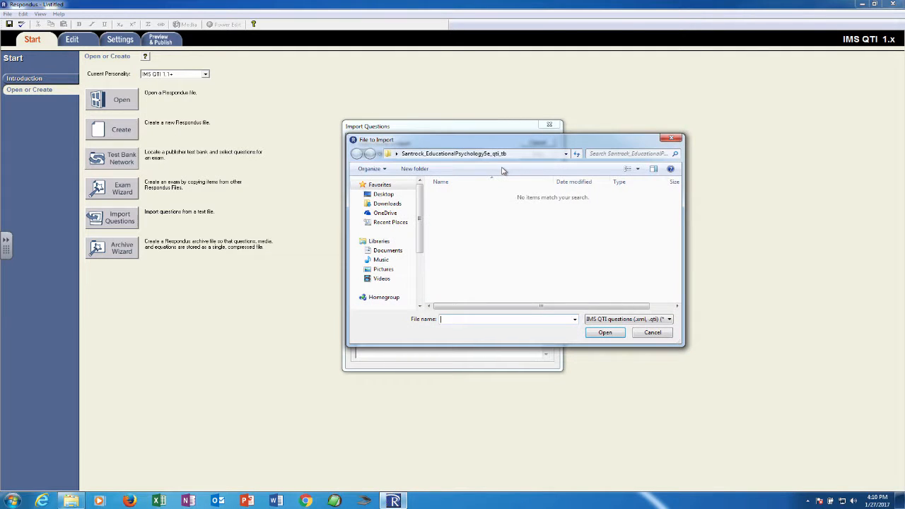
click(384, 194)
double_click(631, 262)
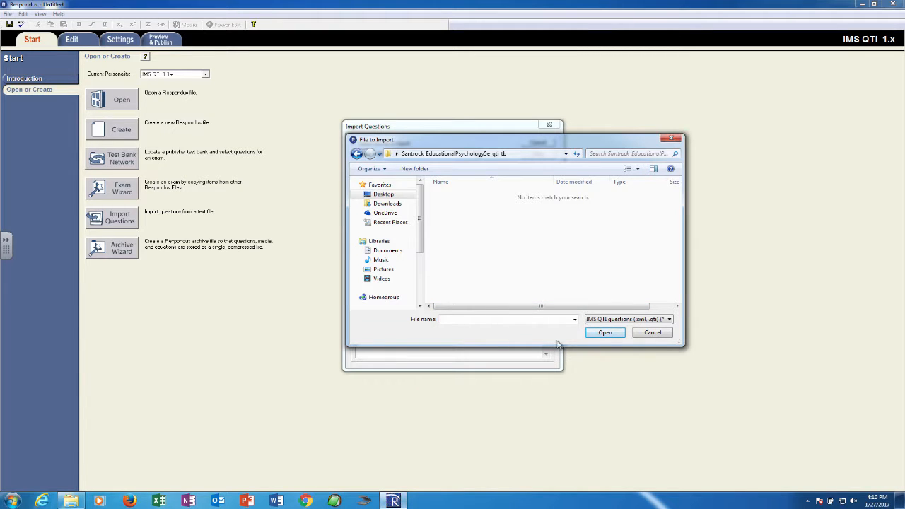
click(641, 320)
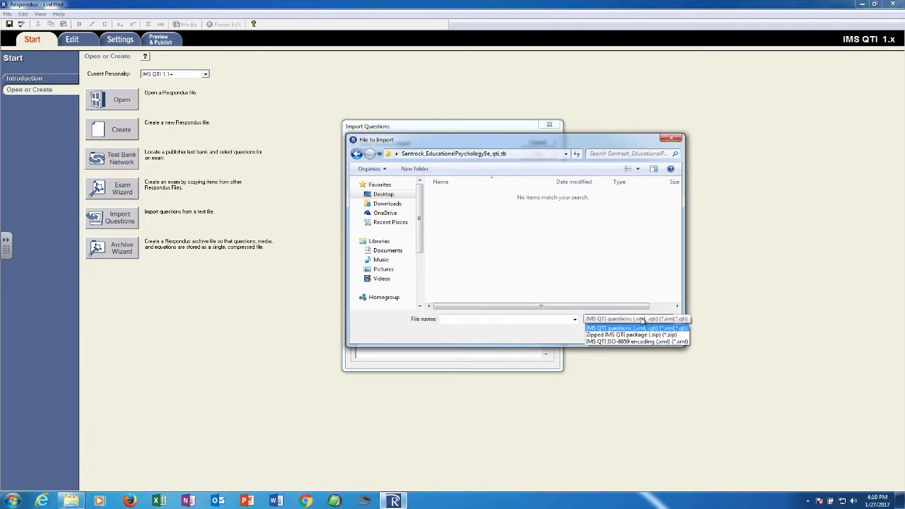
click(591, 335)
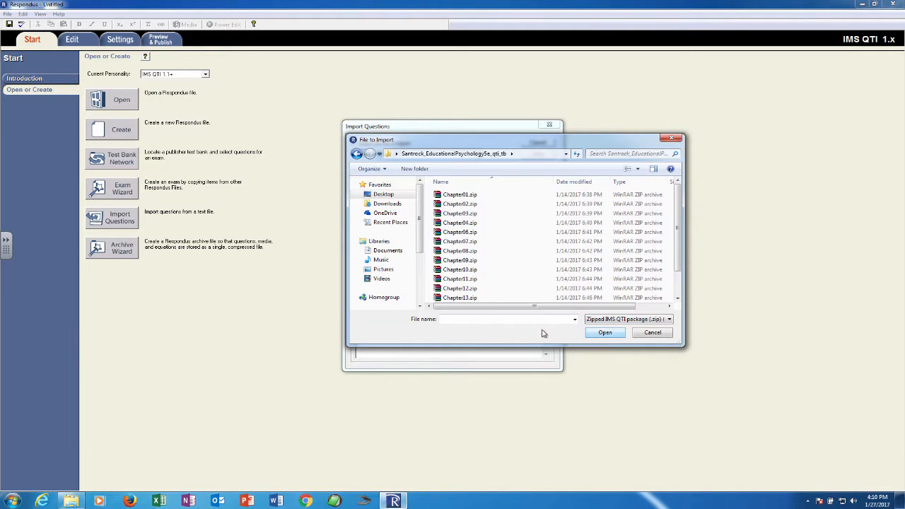
click(458, 195)
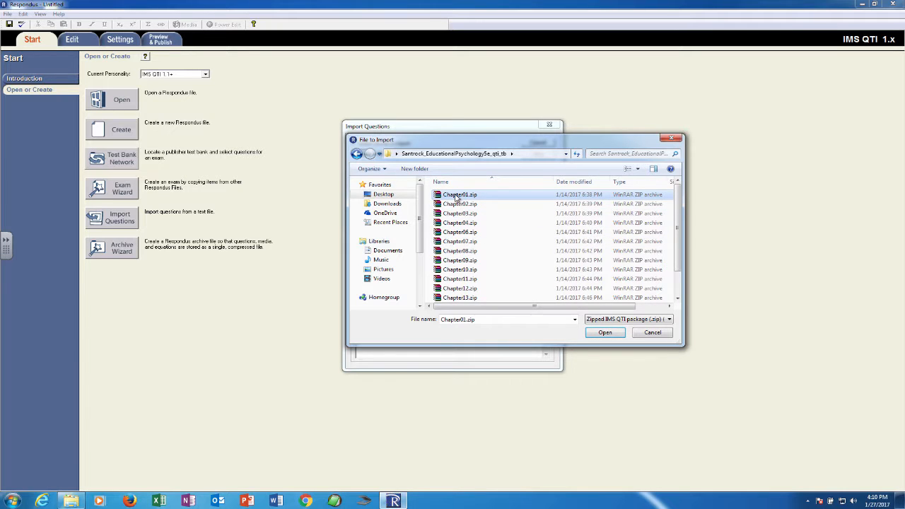
click(621, 334)
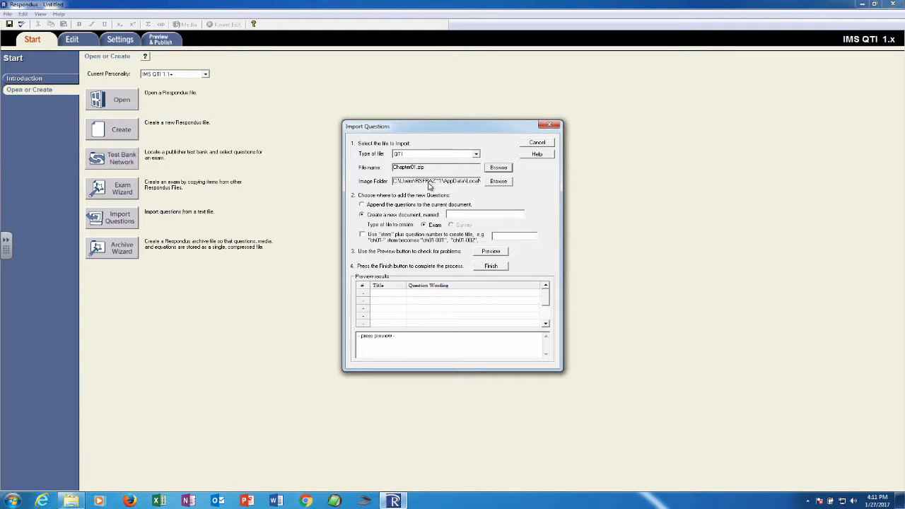
Import the questions into a new document named "Chapter One Quiz" after previewing them for problems.
click(372, 216)
click(464, 214)
text(Chapter One Quiz)
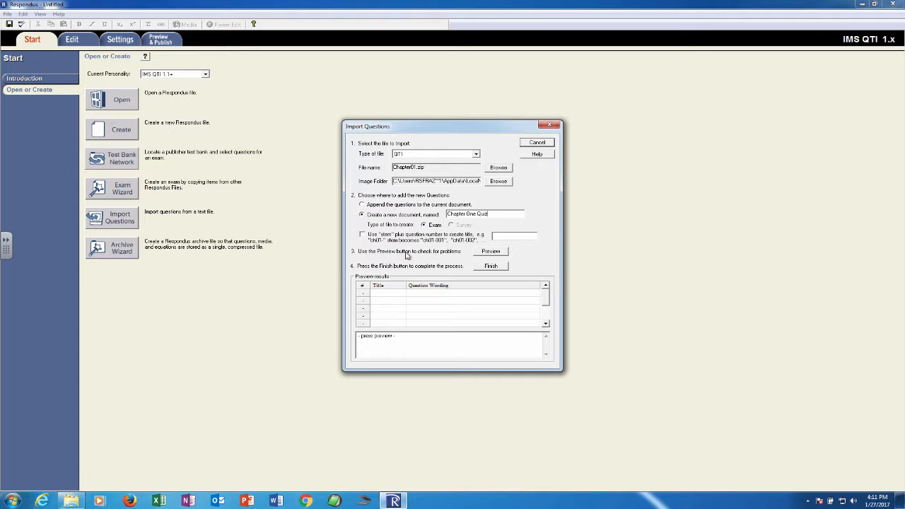
click(485, 254)
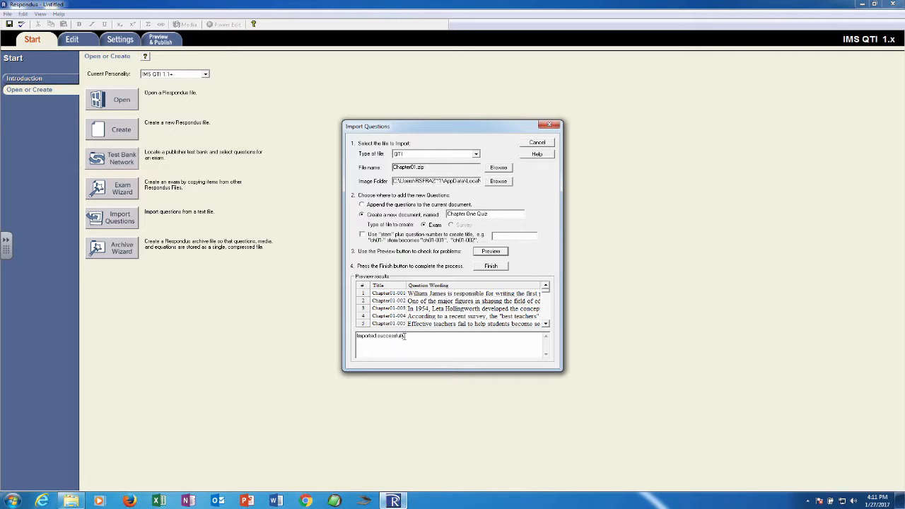
drag(404, 336, 356, 338)
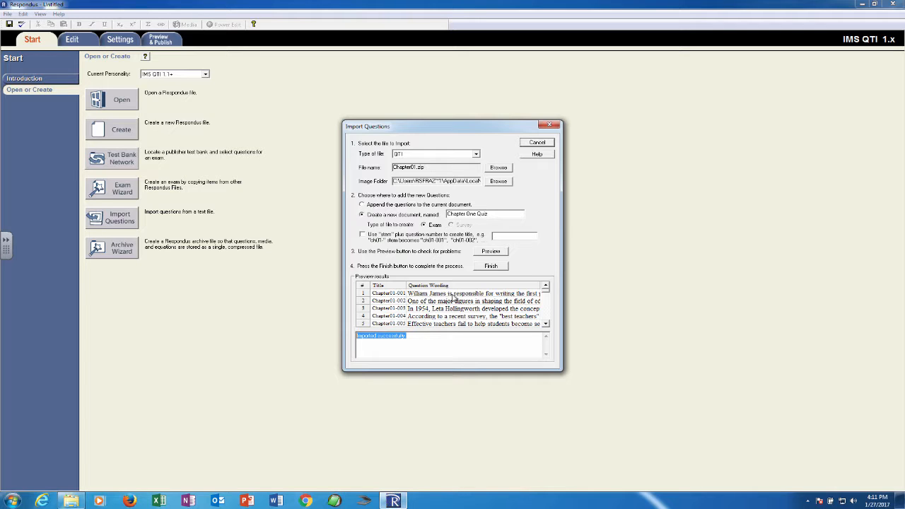
click(489, 267)
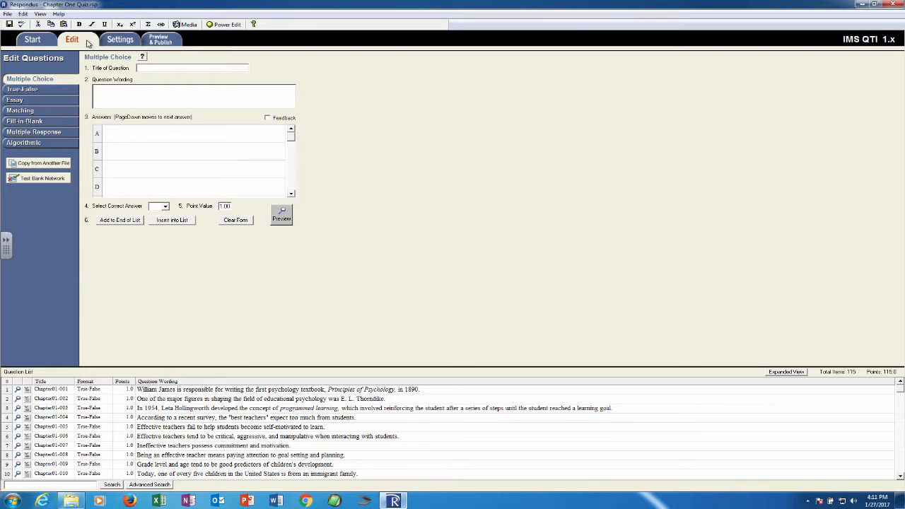
Convert the quiz file to the Instructure Canvas personality, replacing the current file.
click(39, 41)
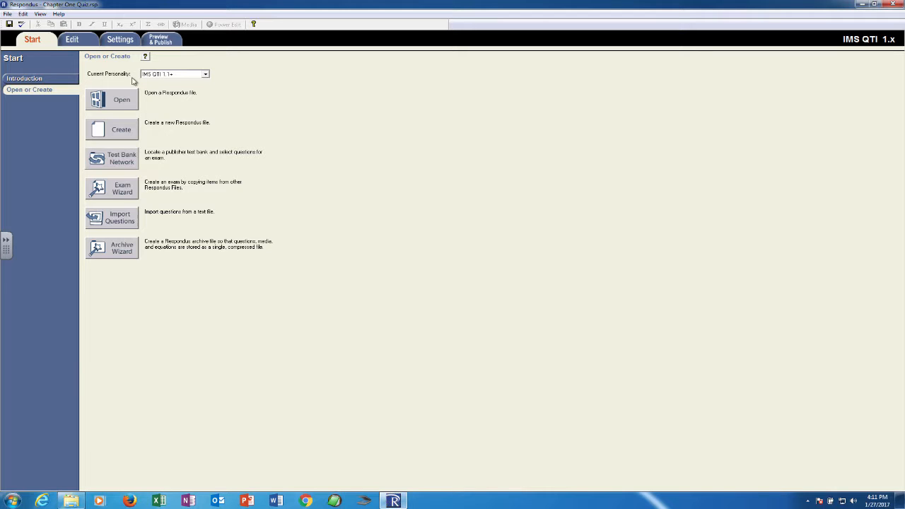
click(205, 75)
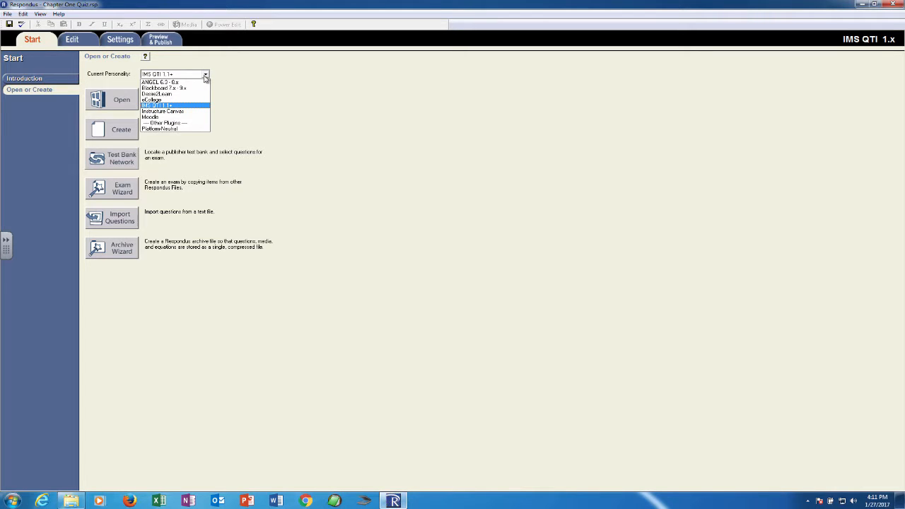
click(193, 114)
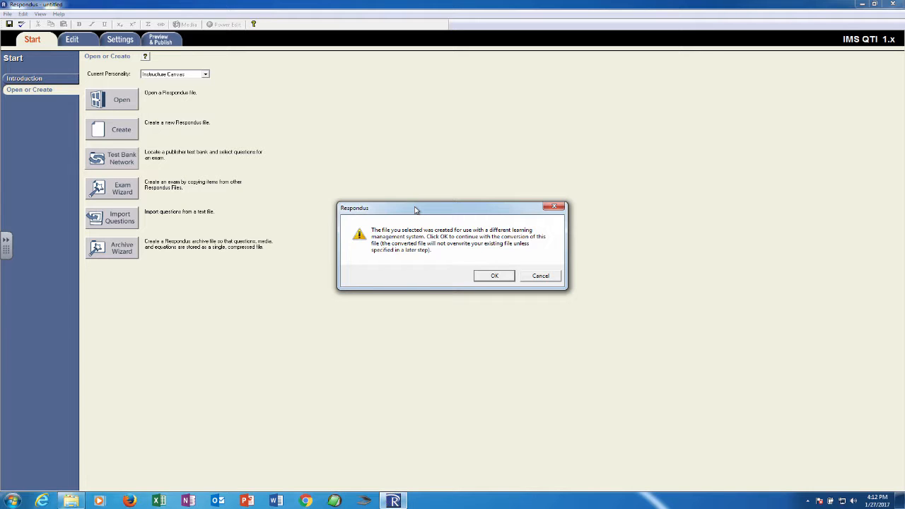
click(492, 276)
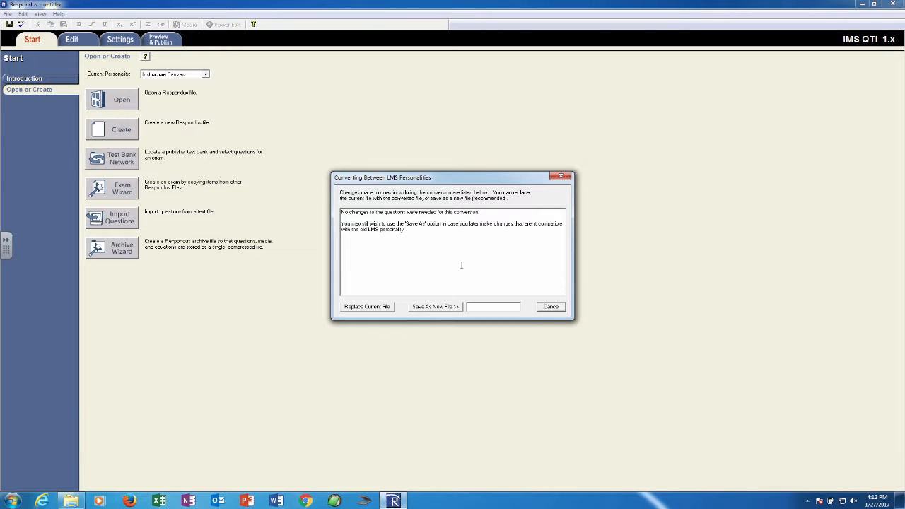
click(366, 307)
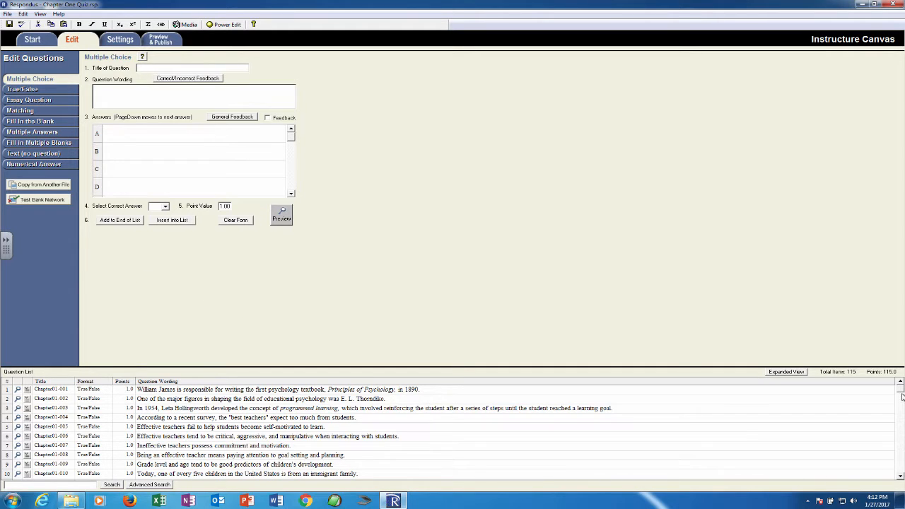
Review the question list down to the essay questions and check which actions are available for a single question.
scroll(902, 393, down, 4)
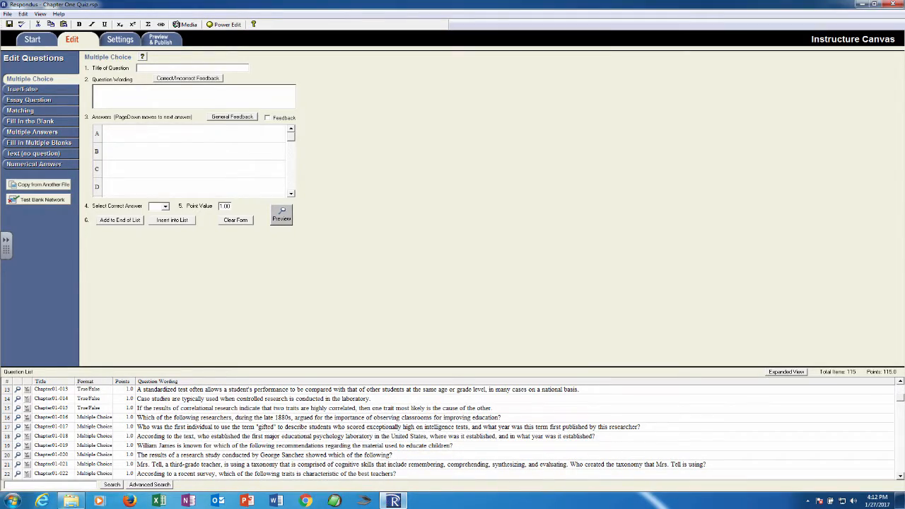
scroll(901, 393, down, 15)
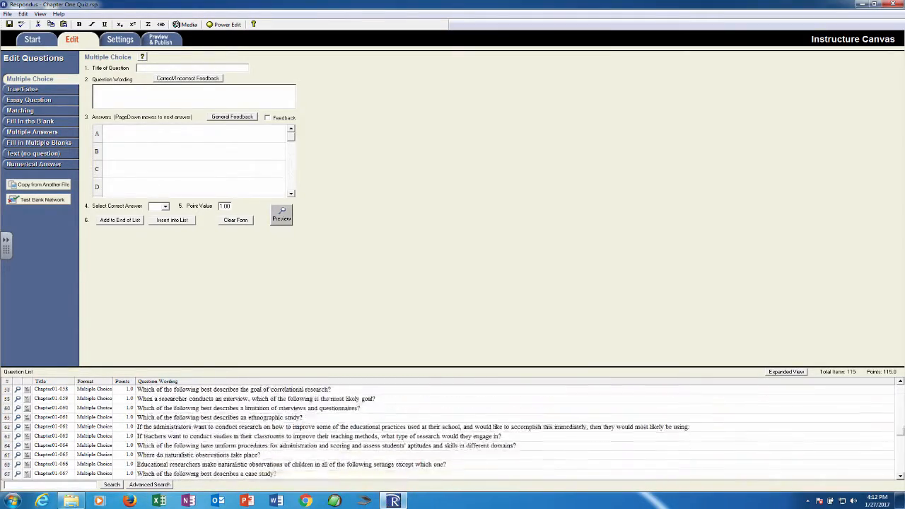
scroll(901, 393, down, 10)
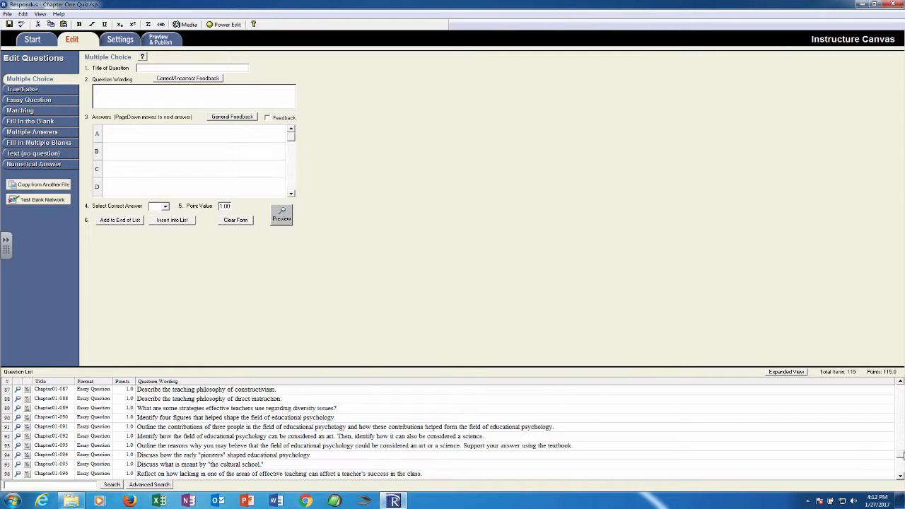
right_click(28, 401)
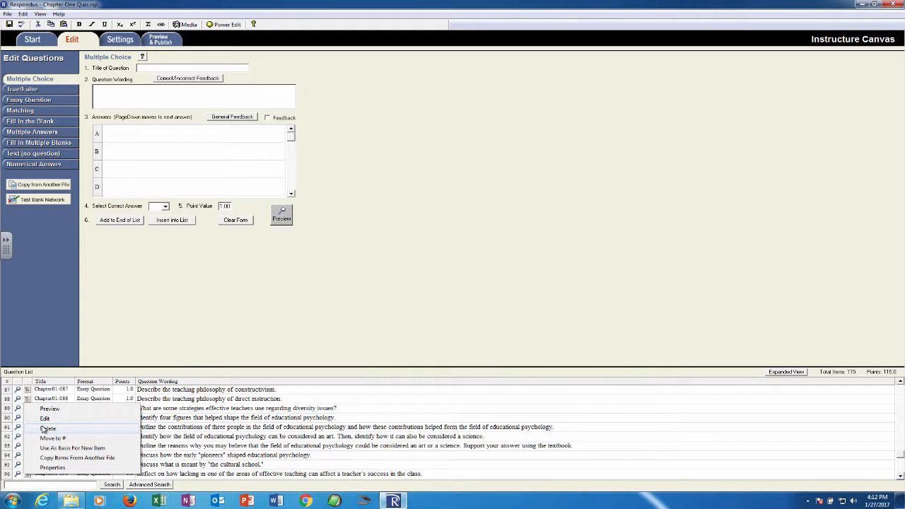
click(177, 338)
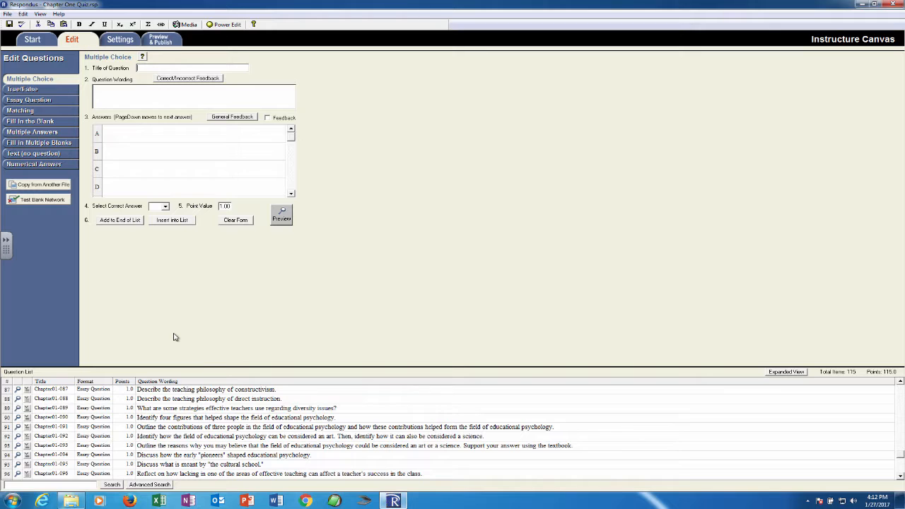
Open the Publish to Canvas options for the Chapter One Quiz file.
click(159, 41)
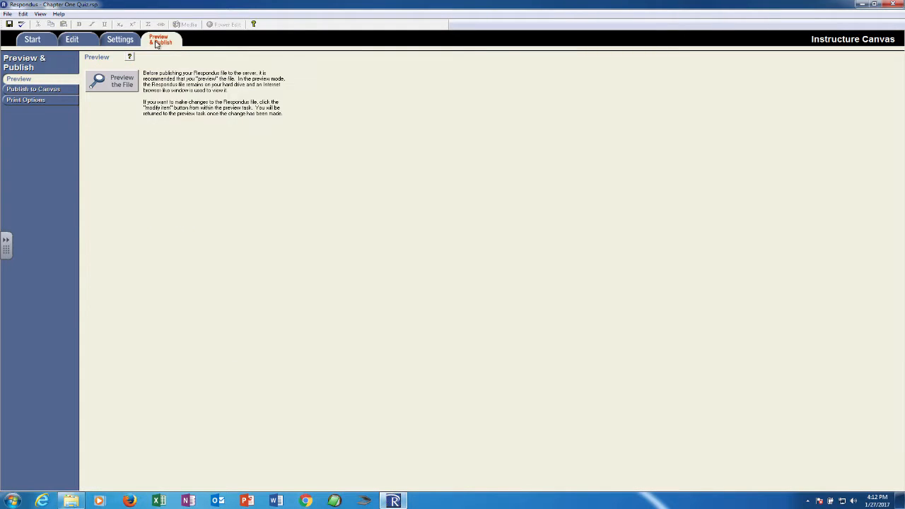
click(46, 90)
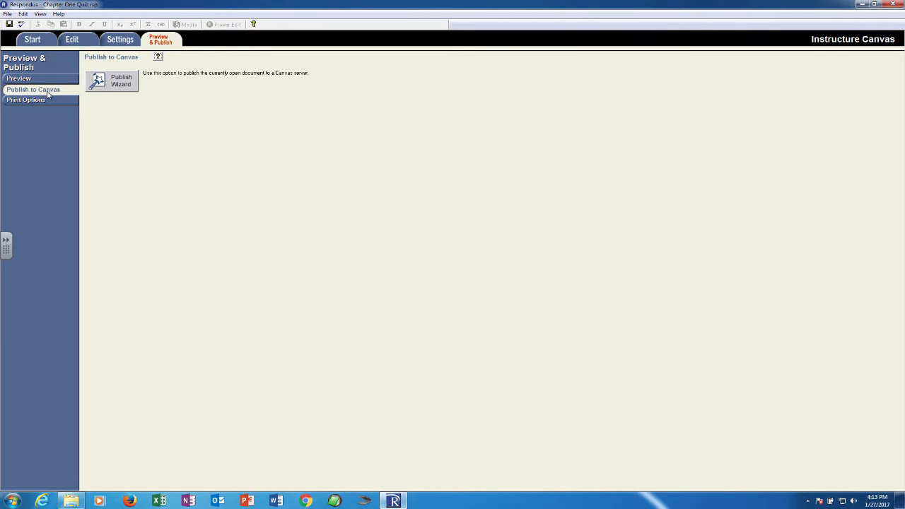